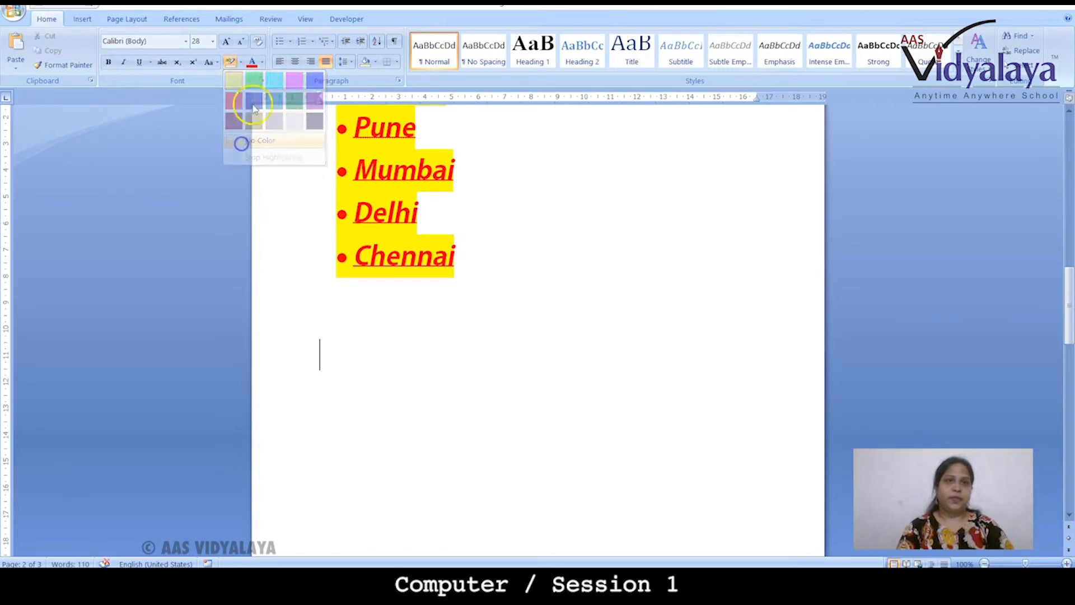
# Step: Set the font color to Automatic and enter Apple on the blank line below the city list
pyautogui.click(262, 62)
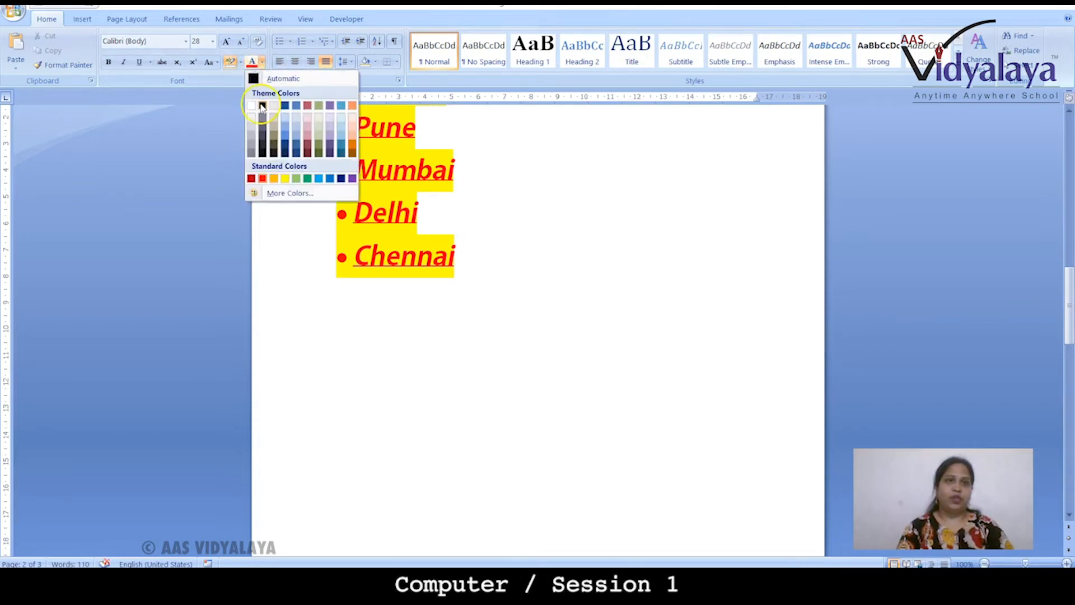
pyautogui.click(280, 78)
pyautogui.click(371, 349)
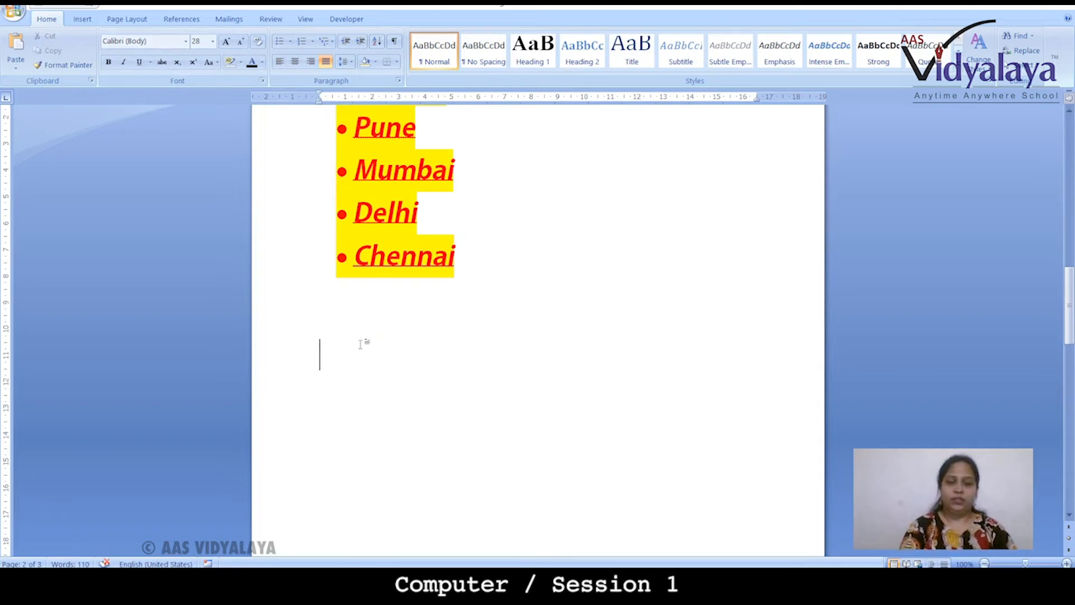
pyautogui.write('Apple')
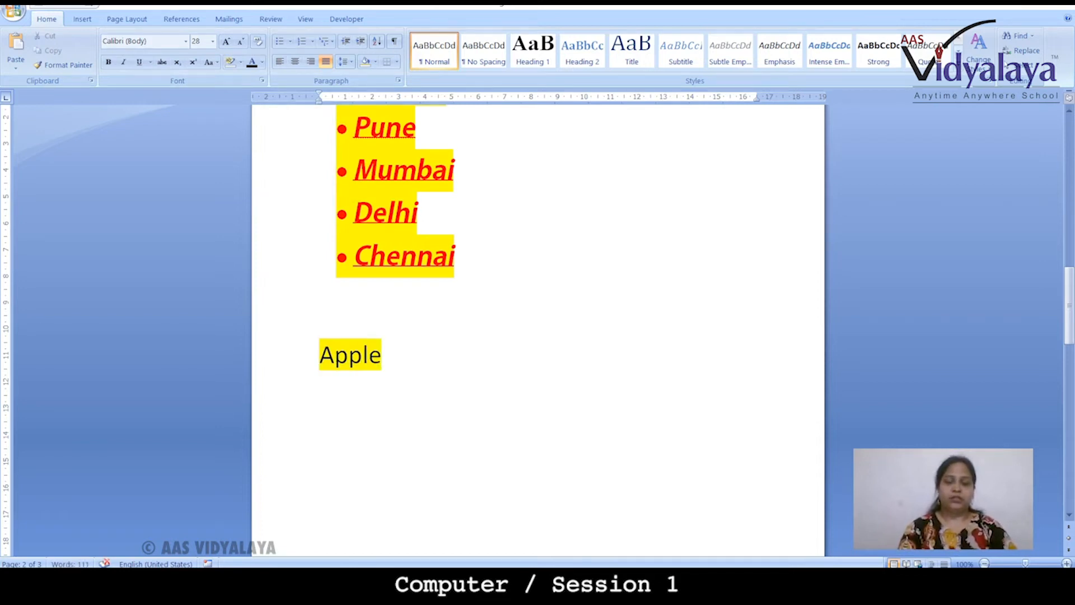
# Step: Remove the highlighting from the word Apple by setting its highlight to No Color
pyautogui.hotkey('shift', 'Left')
pyautogui.hotkey('shift', 'Left')
pyautogui.hotkey('shift', 'Left')
pyautogui.hotkey('shift', 'Left')
pyautogui.hotkey('shift', 'Left')
pyautogui.hotkey('shift', 'Up')
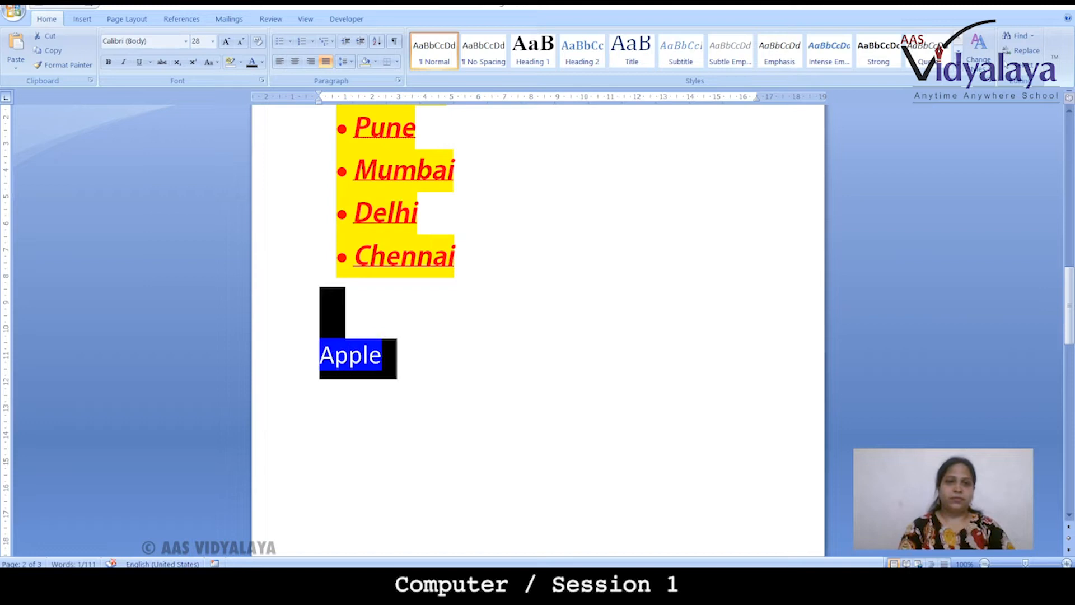
pyautogui.click(239, 62)
pyautogui.click(254, 141)
# Step: Add Orange, Banana and Grapes on separate lines below Apple
pyautogui.press('End')
pyautogui.press('Return')
pyautogui.write('Orange')
pyautogui.press('Return')
pyautogui.write('Banana')
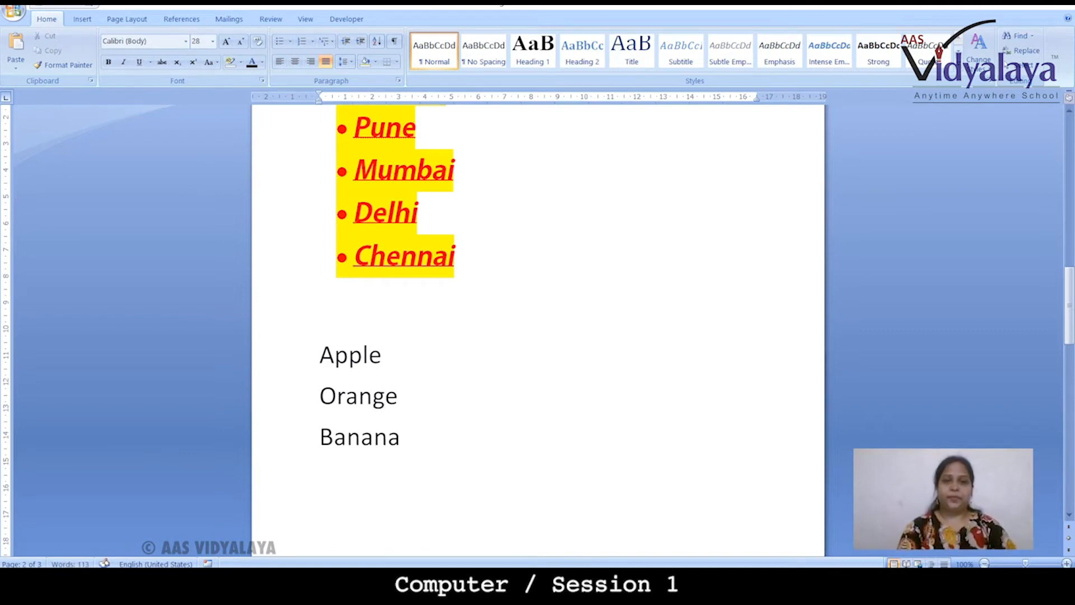
pyautogui.press('Return')
pyautogui.write('Grapes')
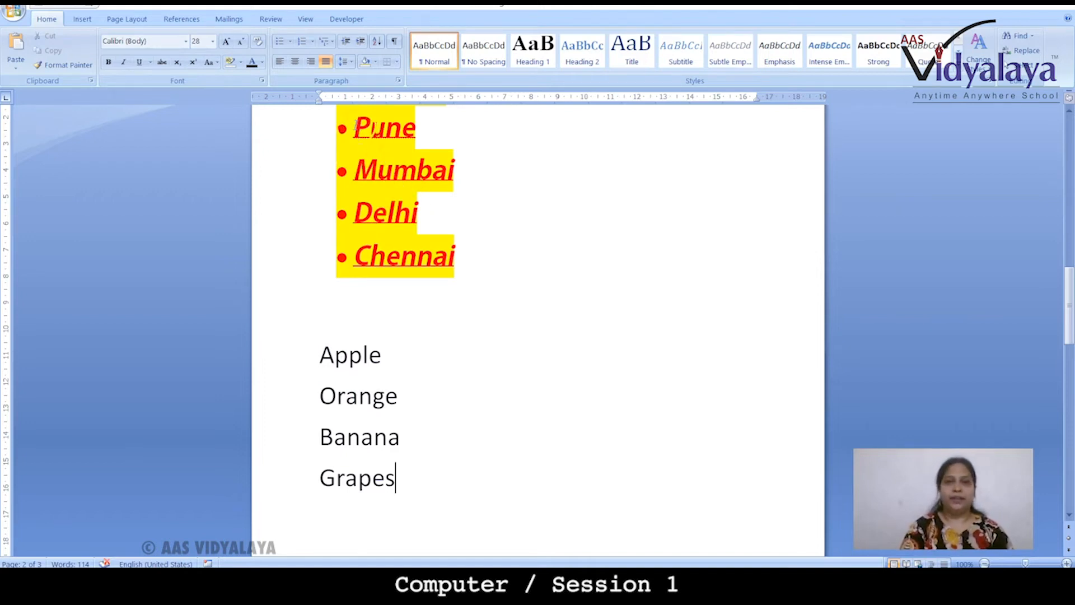
# Step: Copy the formatting of Pune onto the four fruit names from Apple to Grapes with Format Painter
pyautogui.moveTo(356, 126); pyautogui.dragTo(384, 137)
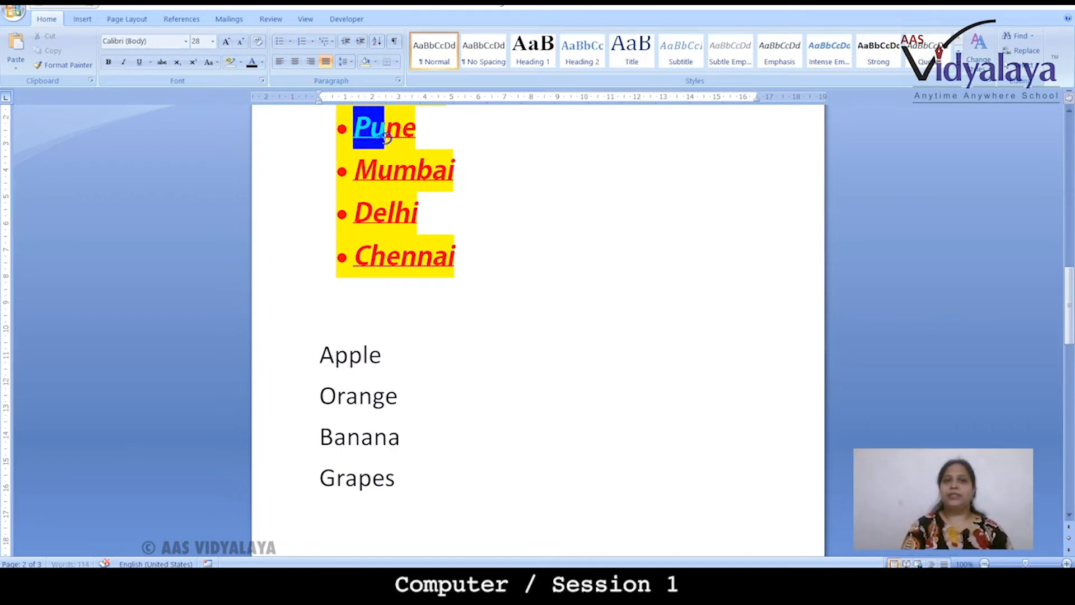
pyautogui.click(85, 66)
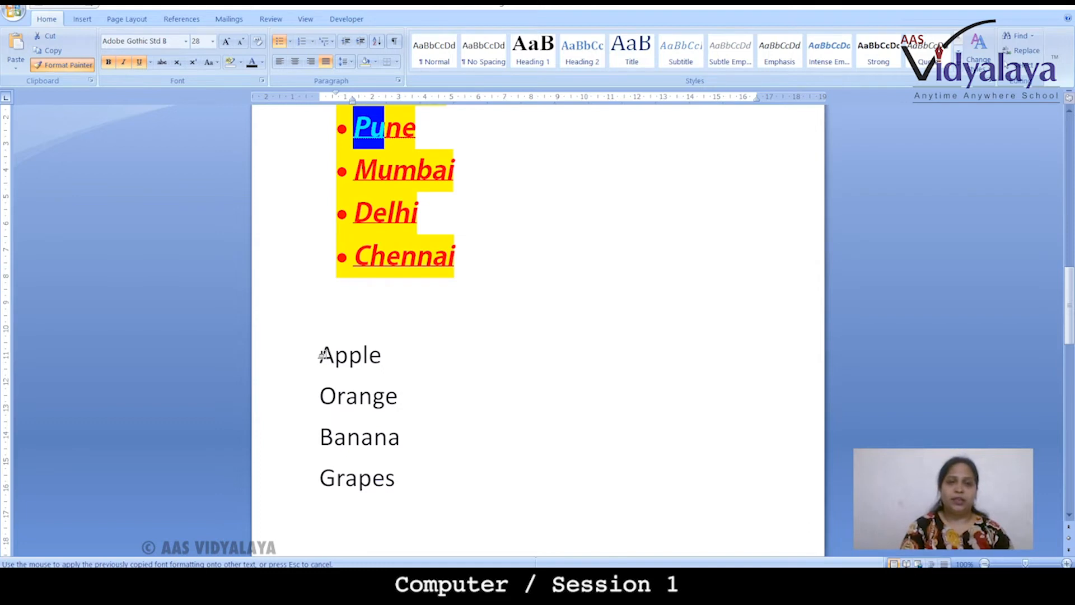
pyautogui.moveTo(323, 354)
pyautogui.mouseDown()
pyautogui.moveTo(376, 487)
pyautogui.moveTo(405, 487)
pyautogui.mouseUp()
pyautogui.click(415, 411)
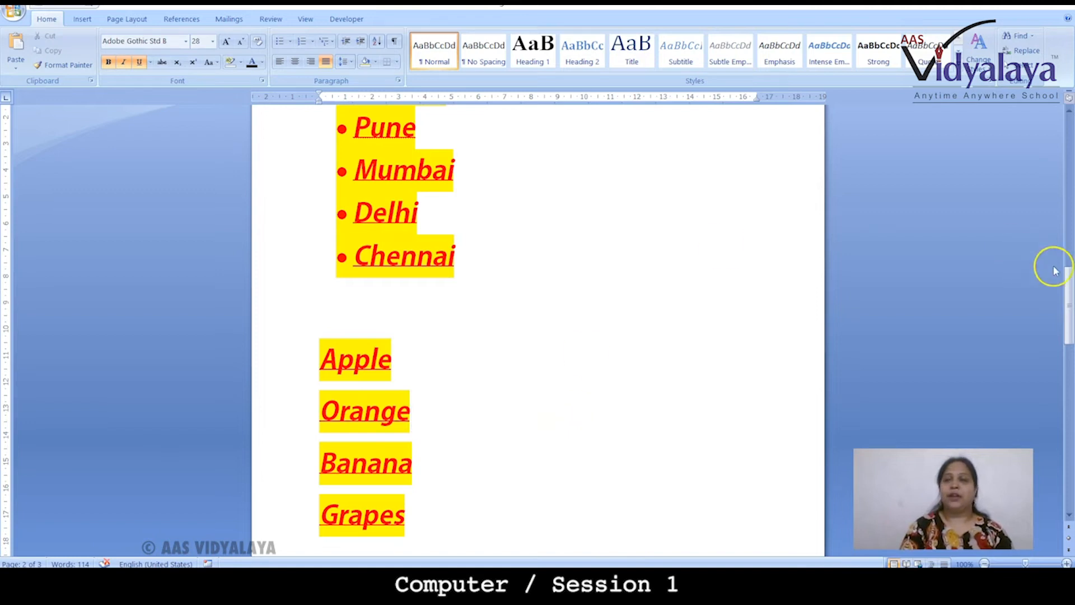
pyautogui.moveTo(1067, 313); pyautogui.dragTo(1066, 408)
pyautogui.click(394, 274)
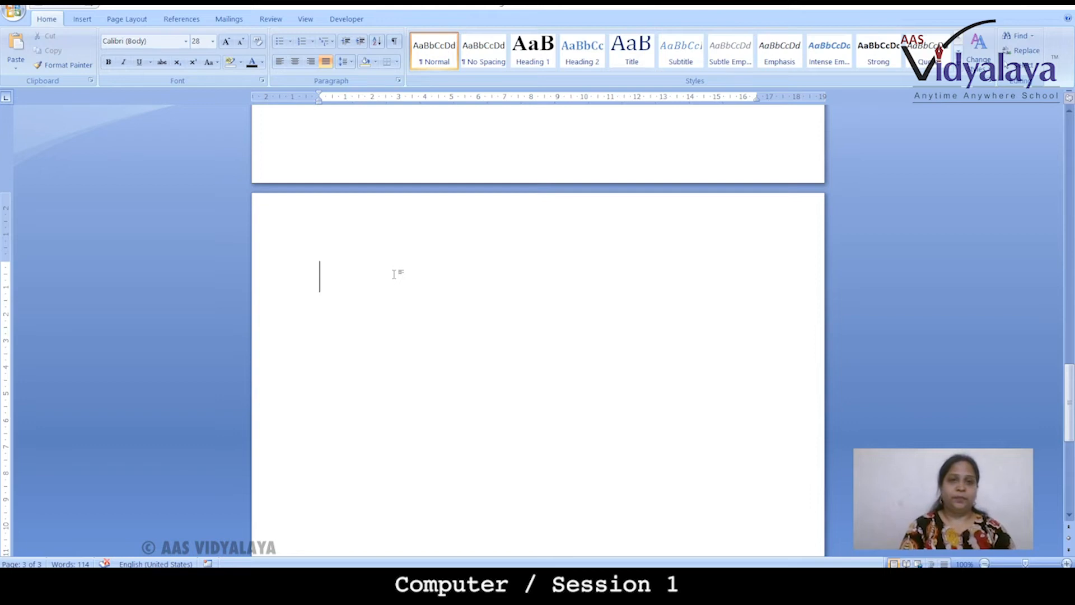
pyautogui.write('X')
pyautogui.press('BackSpace')
pyautogui.press('BackSpace')
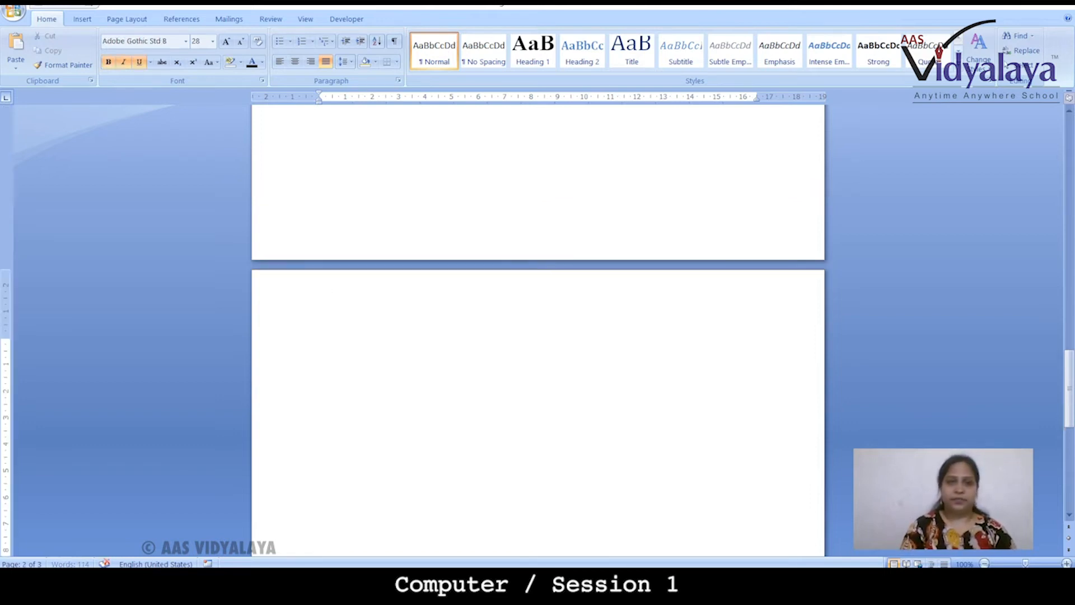
pyautogui.click(186, 41)
pyautogui.click(150, 90)
pyautogui.write('X')
pyautogui.press('BackSpace')
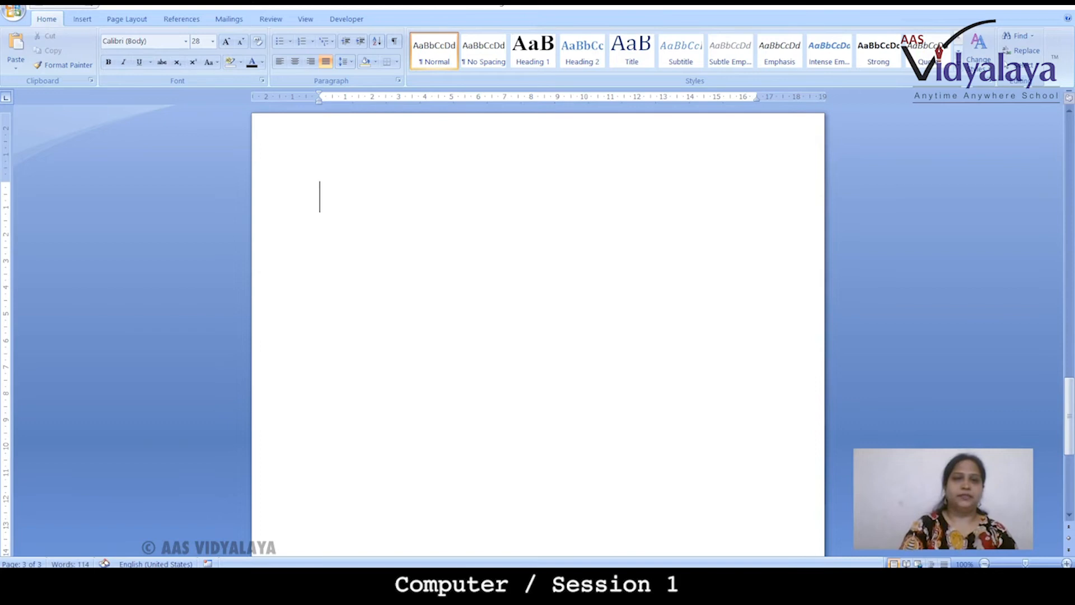
# Step: Set the highlight to No Color and enter X with a superscript 2 on the blank third page
pyautogui.click(239, 68)
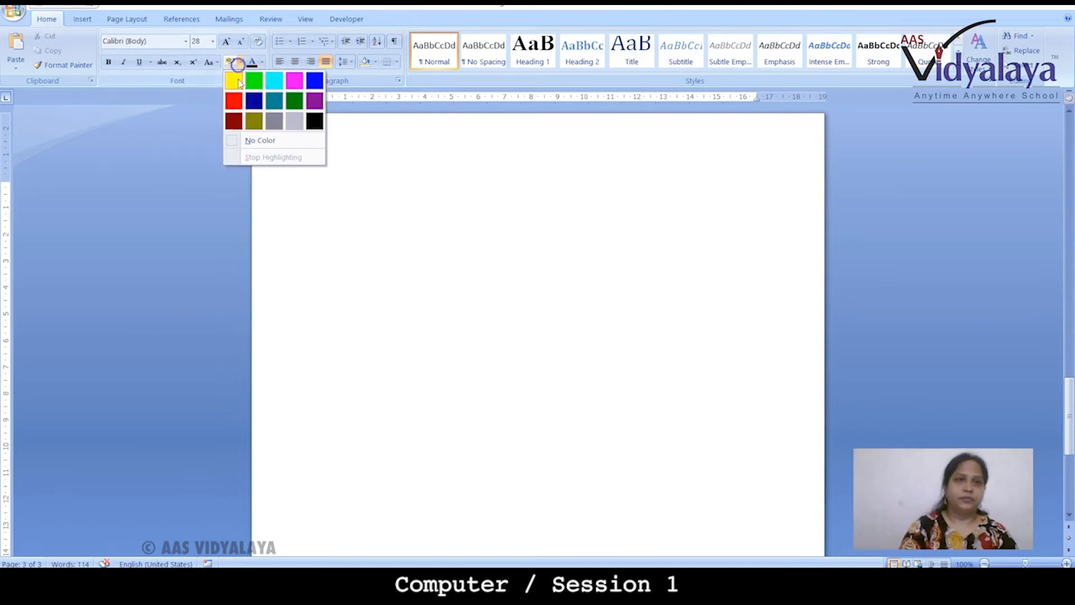
pyautogui.click(260, 141)
pyautogui.write('X')
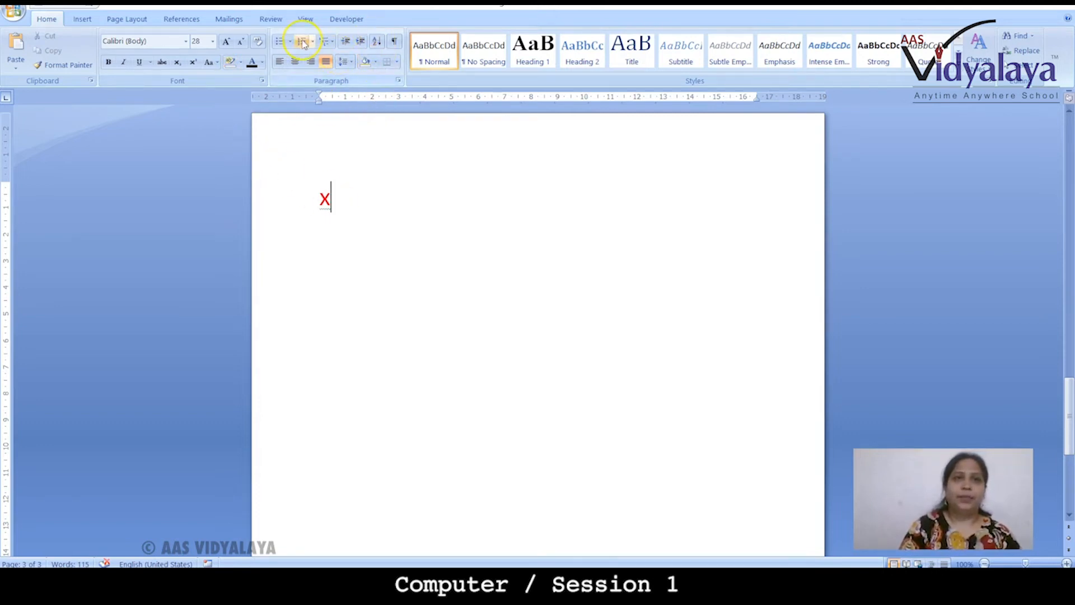
pyautogui.click(194, 63)
pyautogui.write('2')
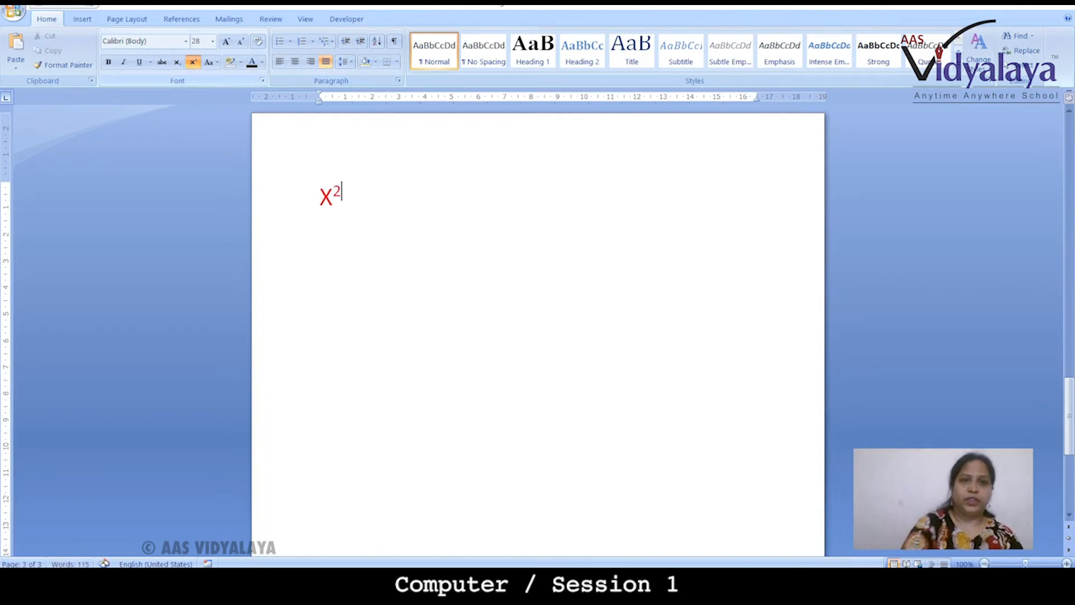
# Step: Complete the equation after X² with + y² = z², formatting only each exponent 2 as superscript
pyautogui.click(194, 62)
pyautogui.write('+')
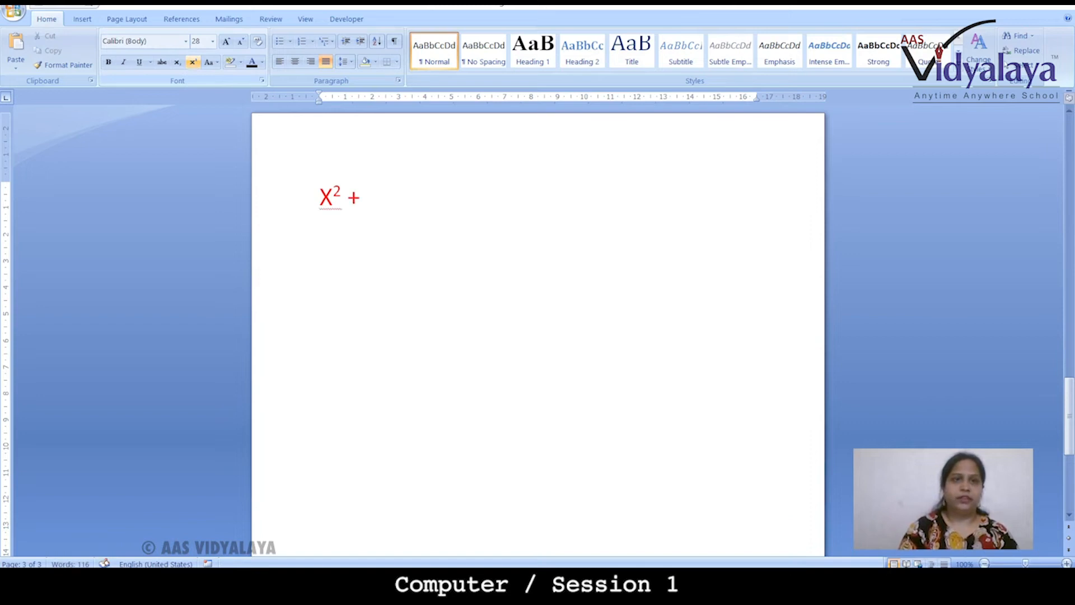
pyautogui.write(' y')
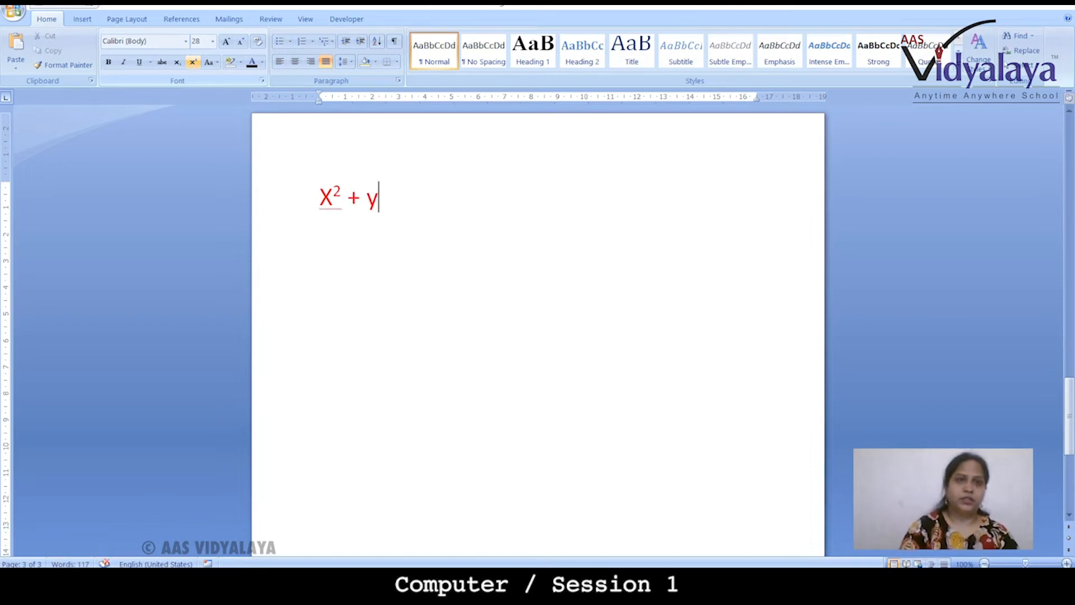
pyautogui.click(193, 63)
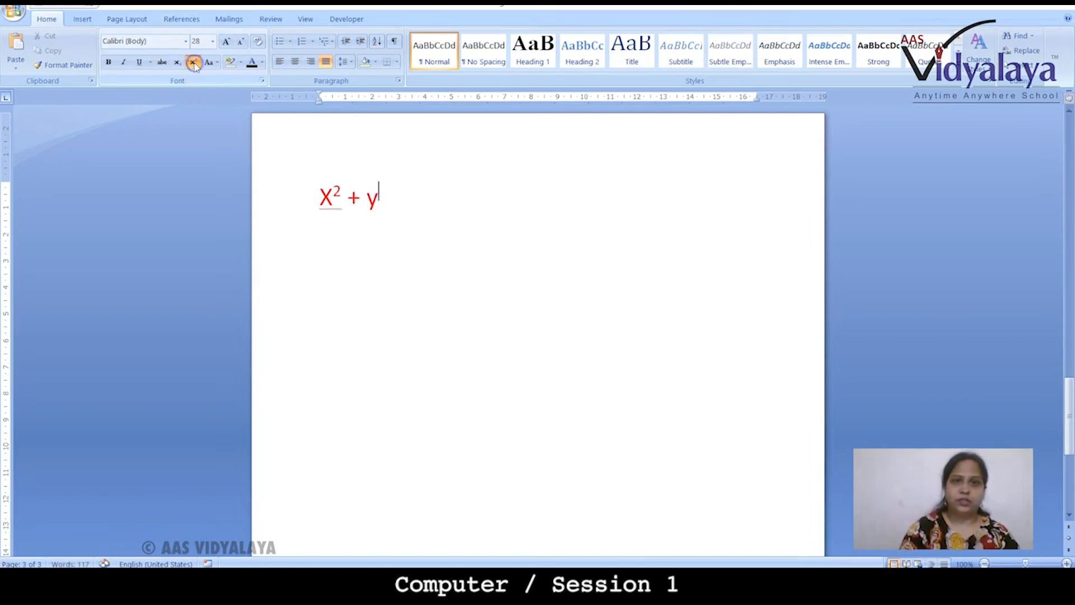
pyautogui.write('2')
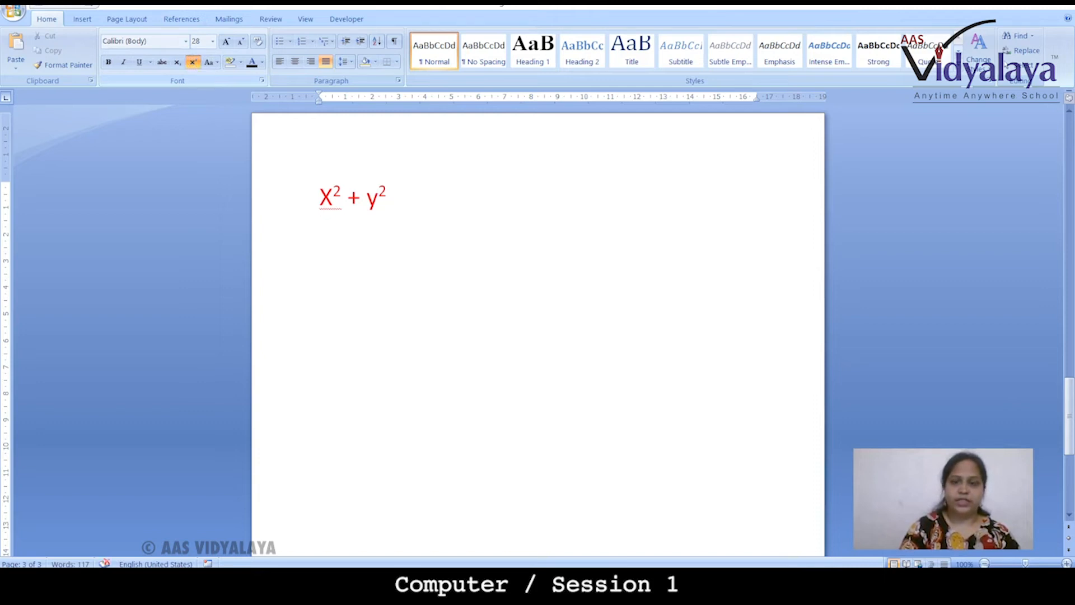
pyautogui.click(193, 62)
pyautogui.write('=')
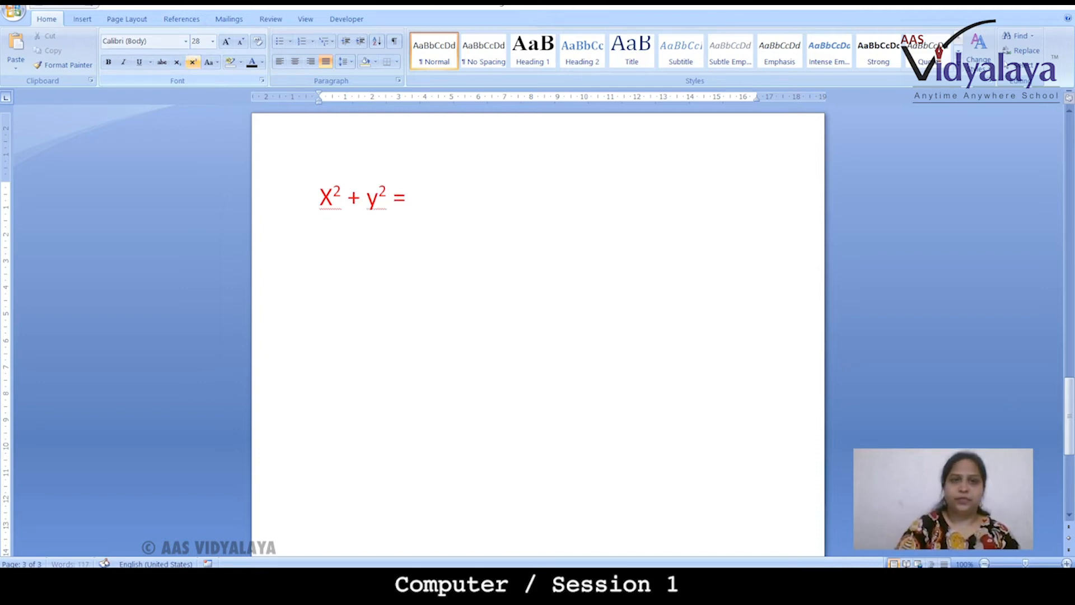
pyautogui.write(' z')
pyautogui.click(193, 63)
pyautogui.write('2')
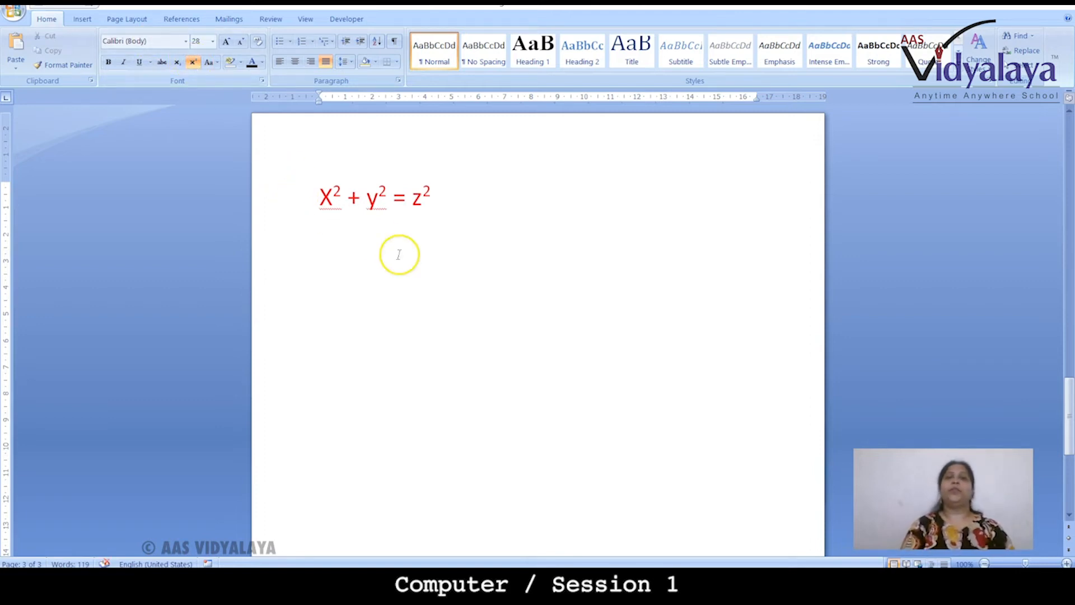
# Step: Check the superscript formatting of the exponents in the equation X² + y² = z²
pyautogui.moveTo(316, 203); pyautogui.dragTo(463, 204)
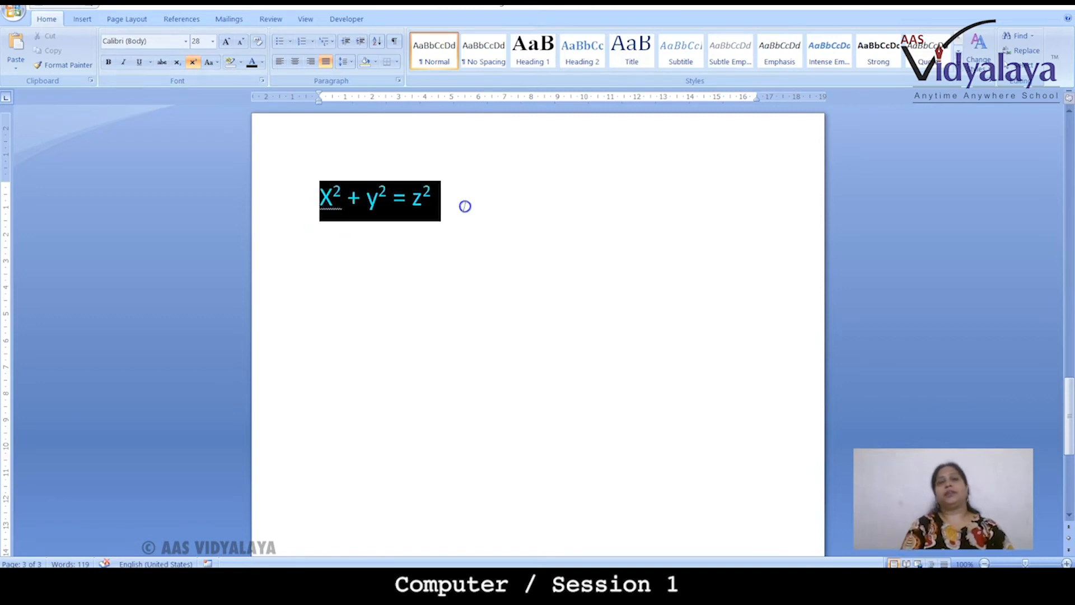
pyautogui.click(425, 295)
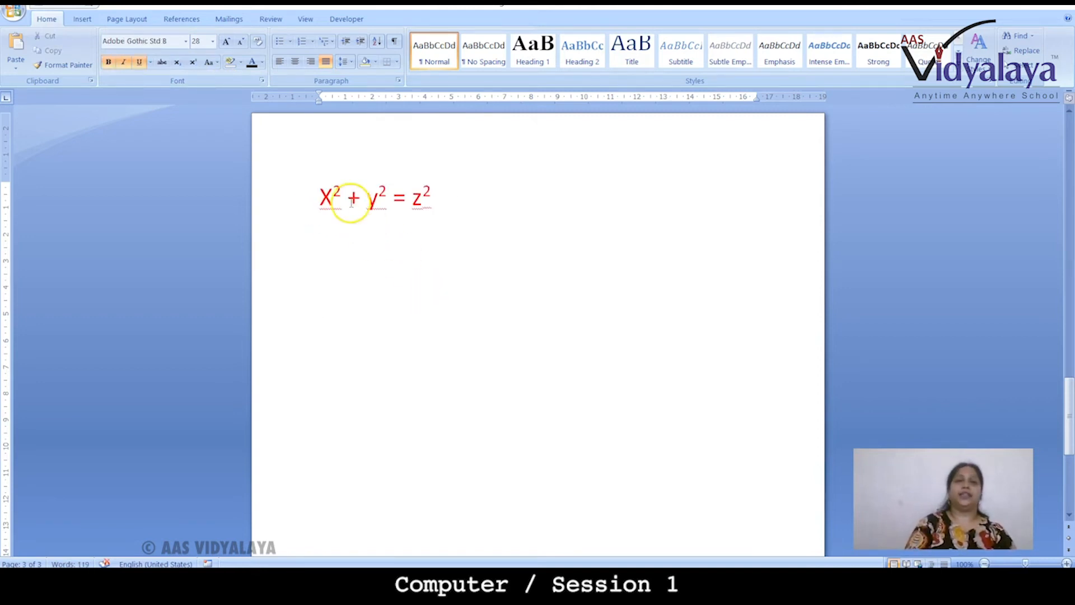
pyautogui.click(334, 195)
pyautogui.moveTo(333, 190); pyautogui.dragTo(432, 194)
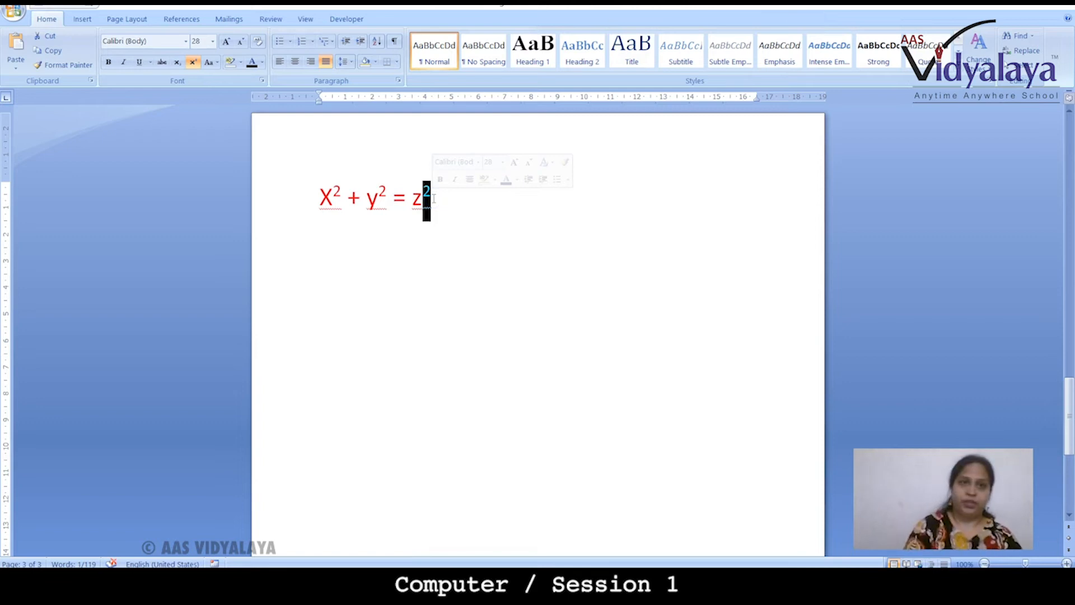
pyautogui.click(193, 63)
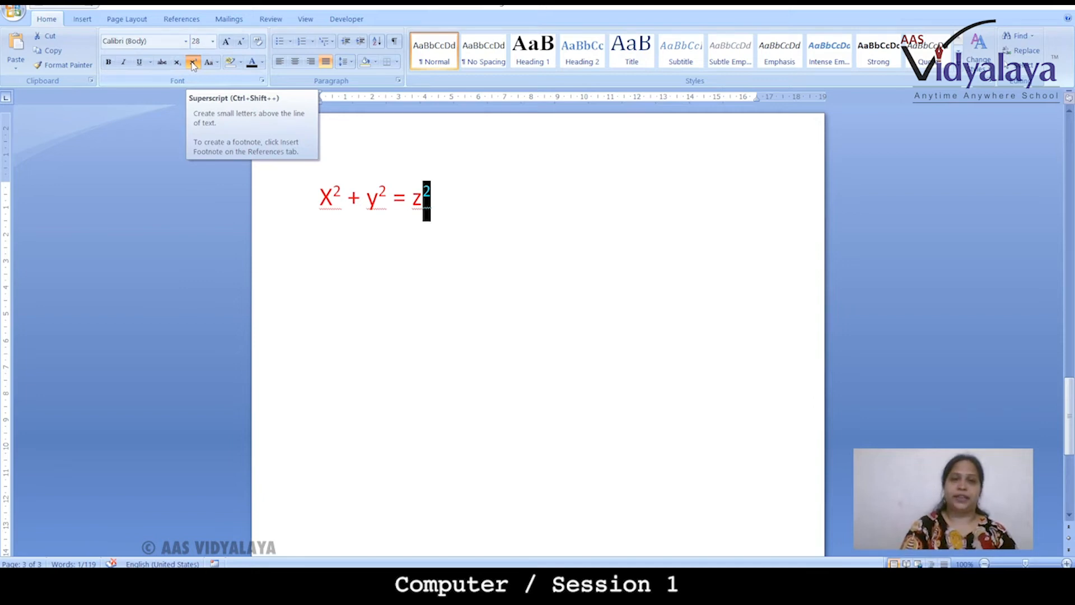
# Step: Enter H₂O on a new line below the equation, with the 2 formatted as subscript
pyautogui.click(446, 213)
pyautogui.press('Return')
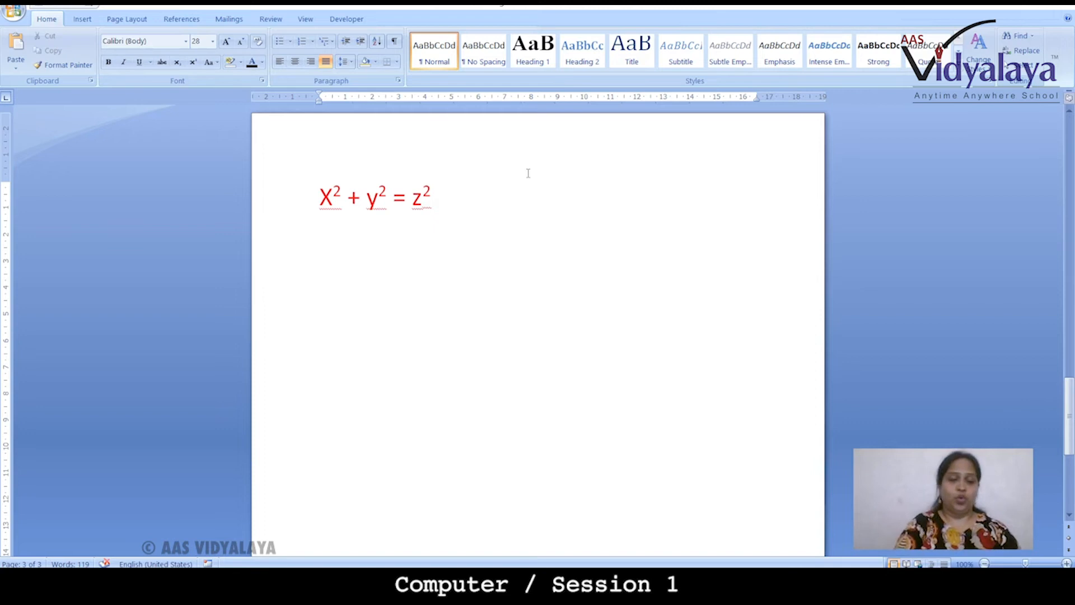
pyautogui.write('h')
pyautogui.press('BackSpace')
pyautogui.write('H')
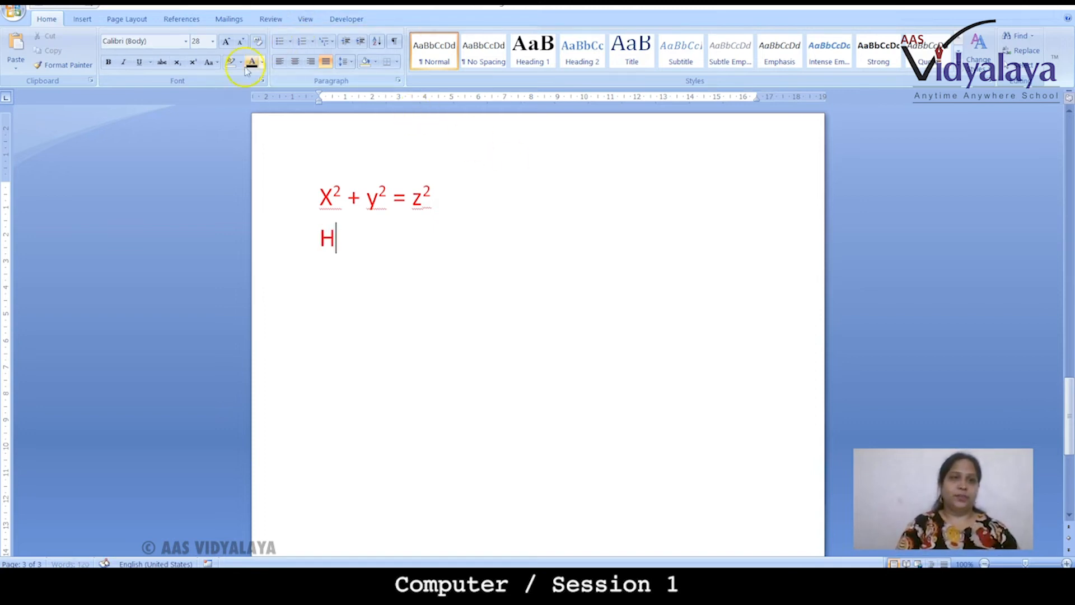
pyautogui.click(177, 63)
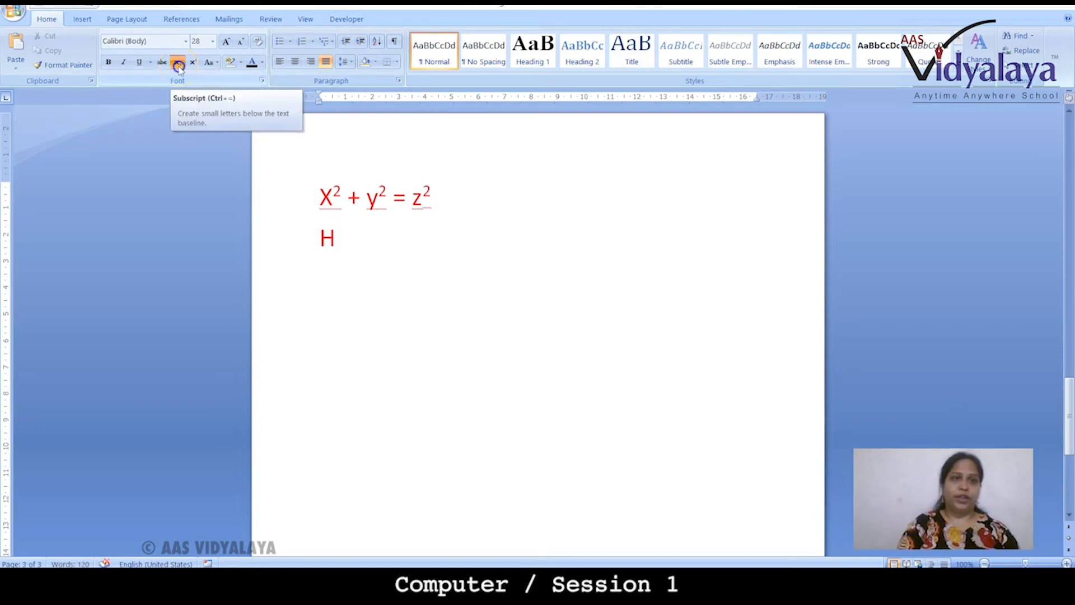
pyautogui.write('2')
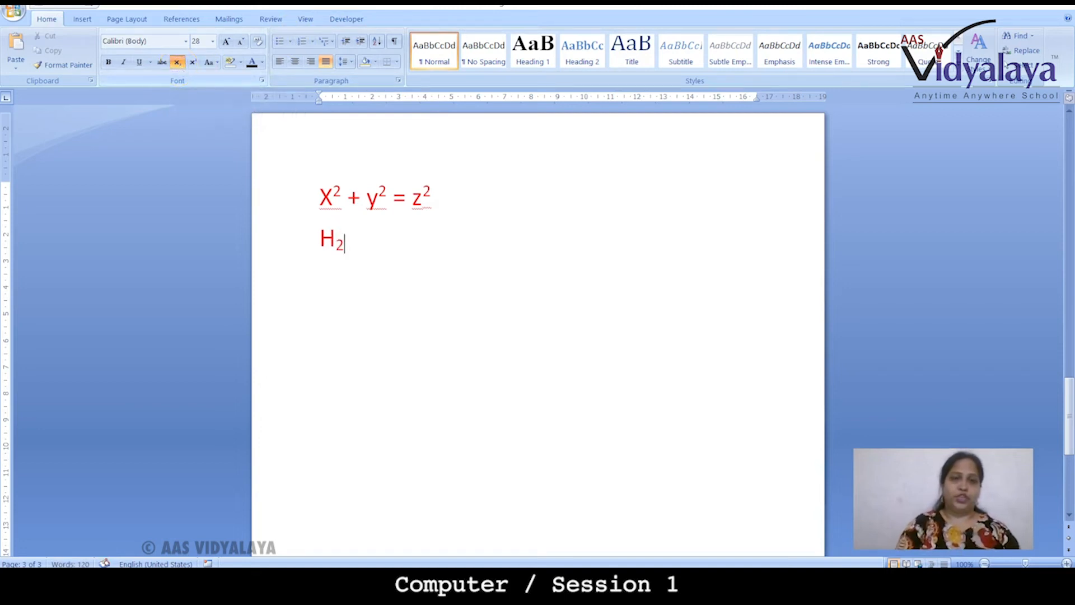
pyautogui.click(178, 62)
pyautogui.write('O')
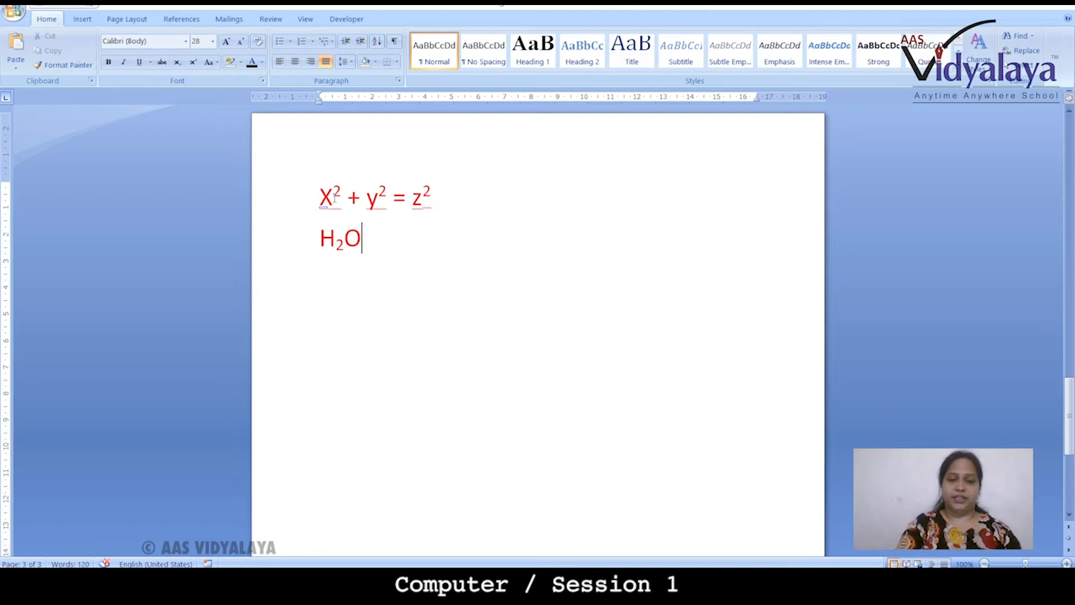
# Step: Check the subscript 2 in H₂O and compare the formula with the superscript equation above it
pyautogui.click(336, 246)
pyautogui.moveTo(337, 247); pyautogui.dragTo(343, 247)
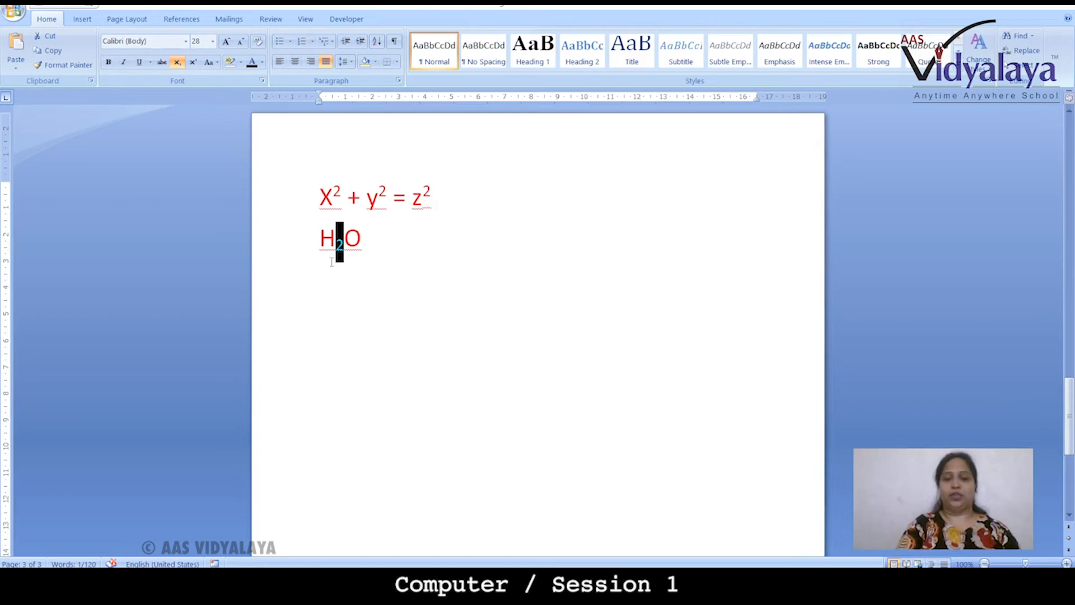
pyautogui.click(326, 307)
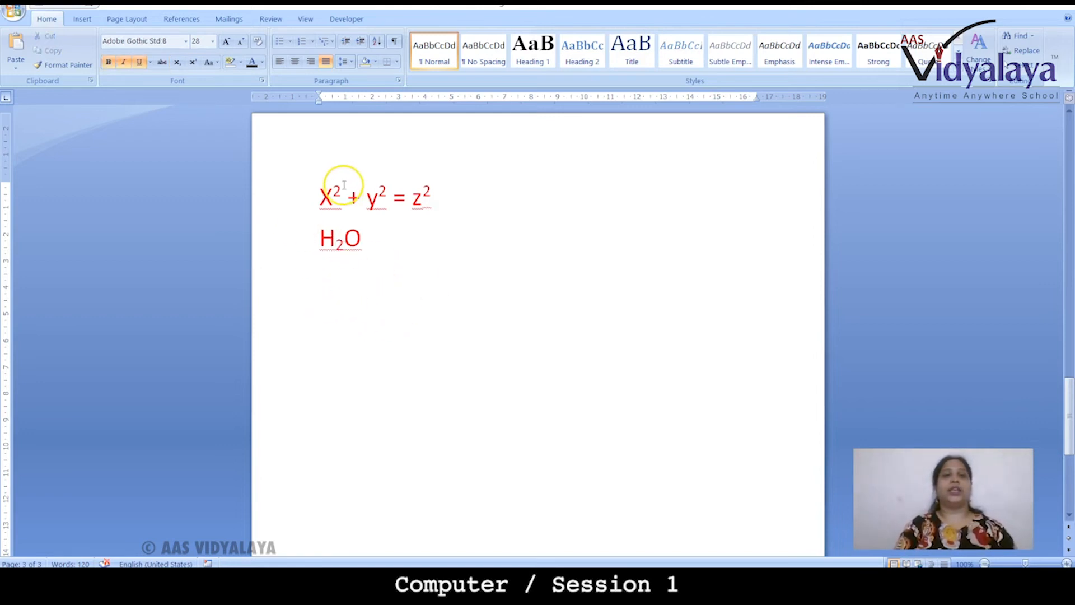
pyautogui.moveTo(317, 195); pyautogui.dragTo(440, 196)
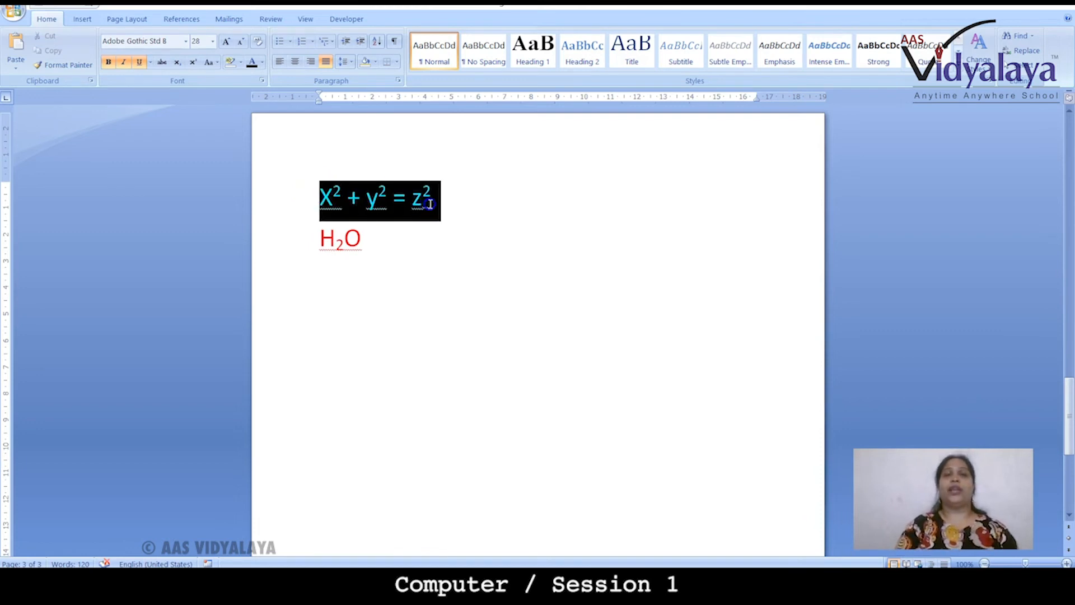
pyautogui.moveTo(319, 248); pyautogui.dragTo(384, 245)
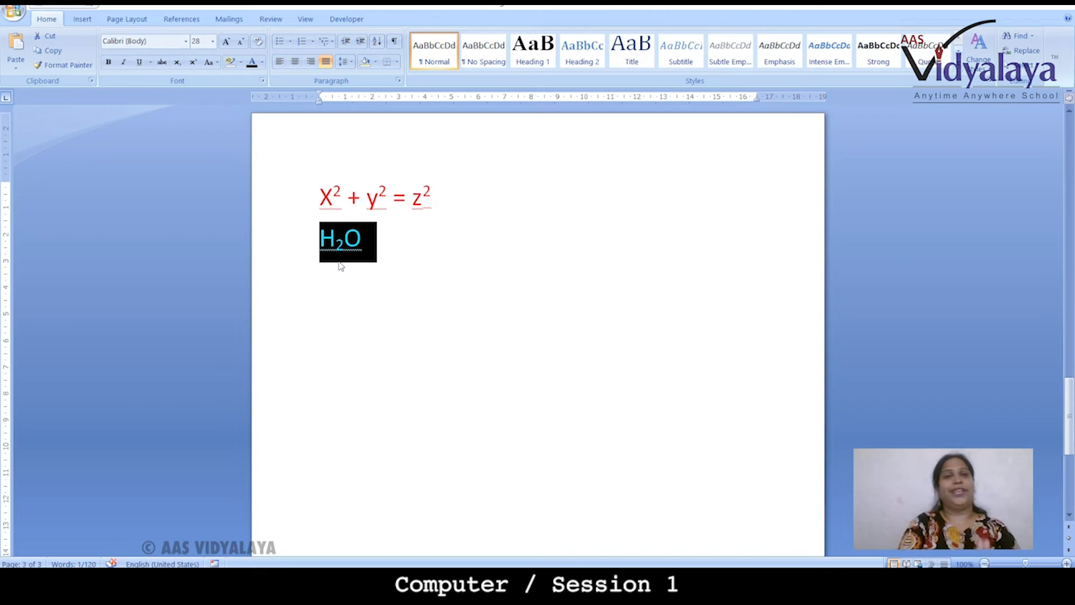
# Step: Add a long run of blank lines below H₂O to extend the document onto a fourth page
pyautogui.click(392, 325)
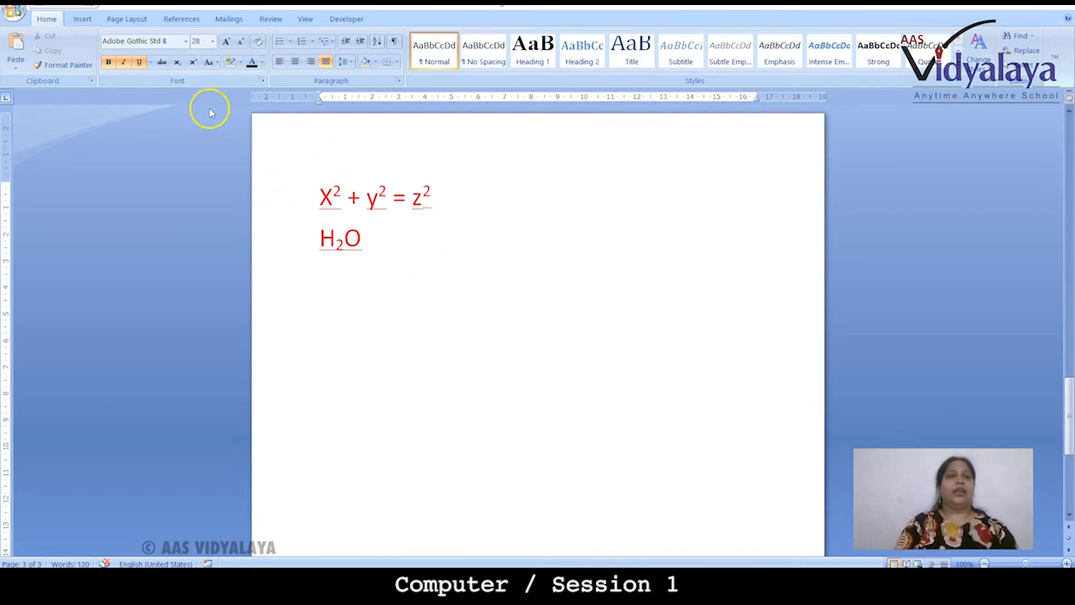
pyautogui.press('Return')
pyautogui.press('Return')
pyautogui.press('Return')
pyautogui.press('Return')
pyautogui.press('Return')
pyautogui.press('Return')
pyautogui.press('Return')
pyautogui.press('Return')
pyautogui.press('Return')
pyautogui.press('Return')
pyautogui.press('Return')
pyautogui.press('Return')
pyautogui.press('Return')
pyautogui.press('Return')
pyautogui.press('Return')
pyautogui.press('Return')
pyautogui.press('Return')
pyautogui.press('Return')
pyautogui.press('Return')
pyautogui.press('Return')
pyautogui.press('Return')
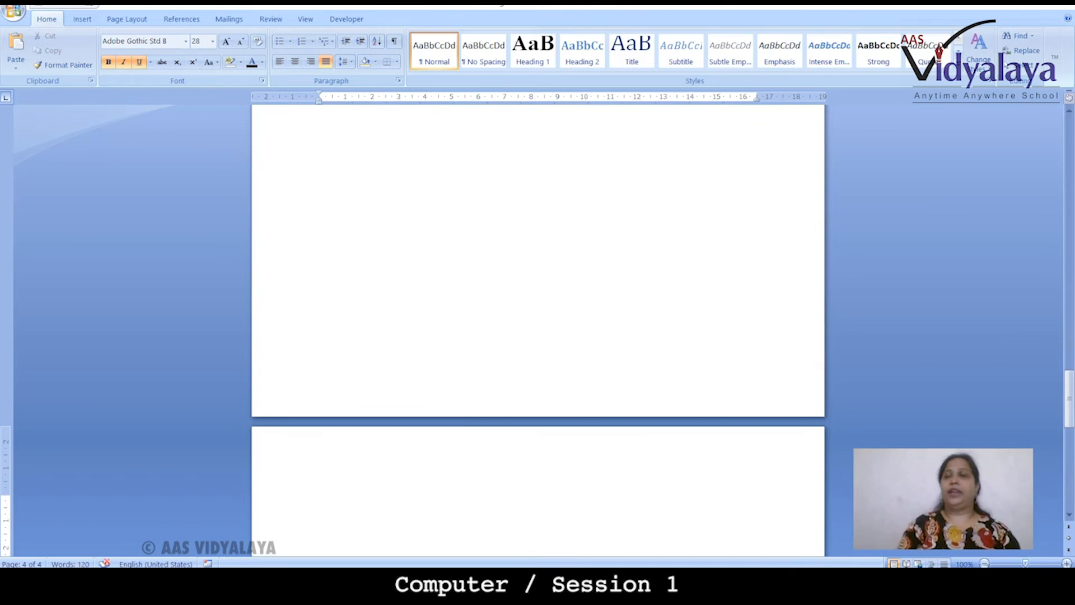
# Step: Return to the top of the first page and place the cursor before "becomes" in the red paragraph
pyautogui.moveTo(1070, 384); pyautogui.dragTo(1069, 165)
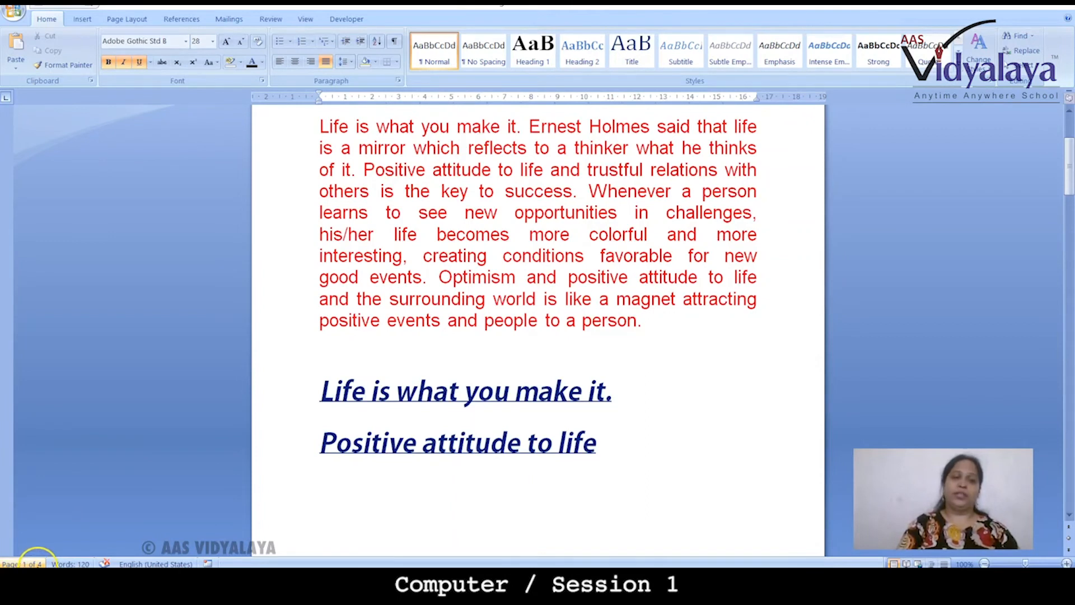
pyautogui.click(480, 301)
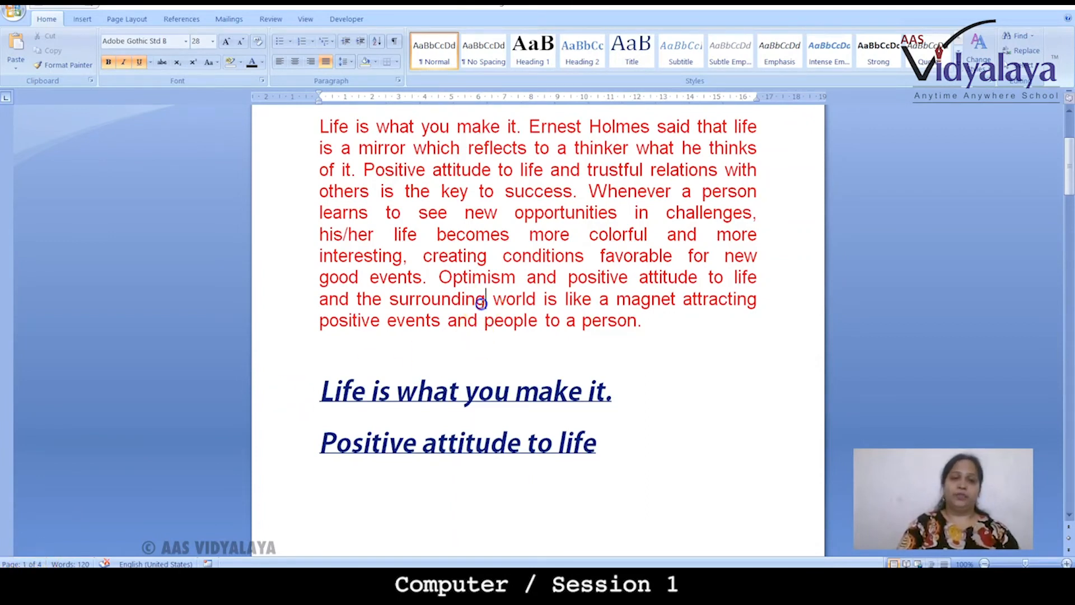
pyautogui.moveTo(1070, 168); pyautogui.dragTo(1071, 121)
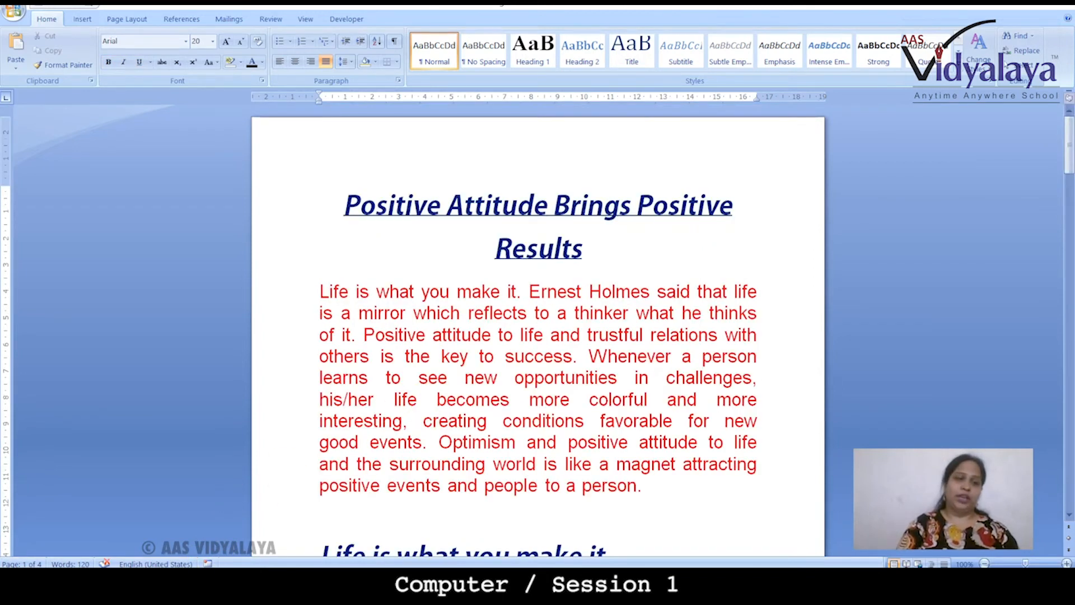
pyautogui.click(430, 407)
pyautogui.click(430, 407)
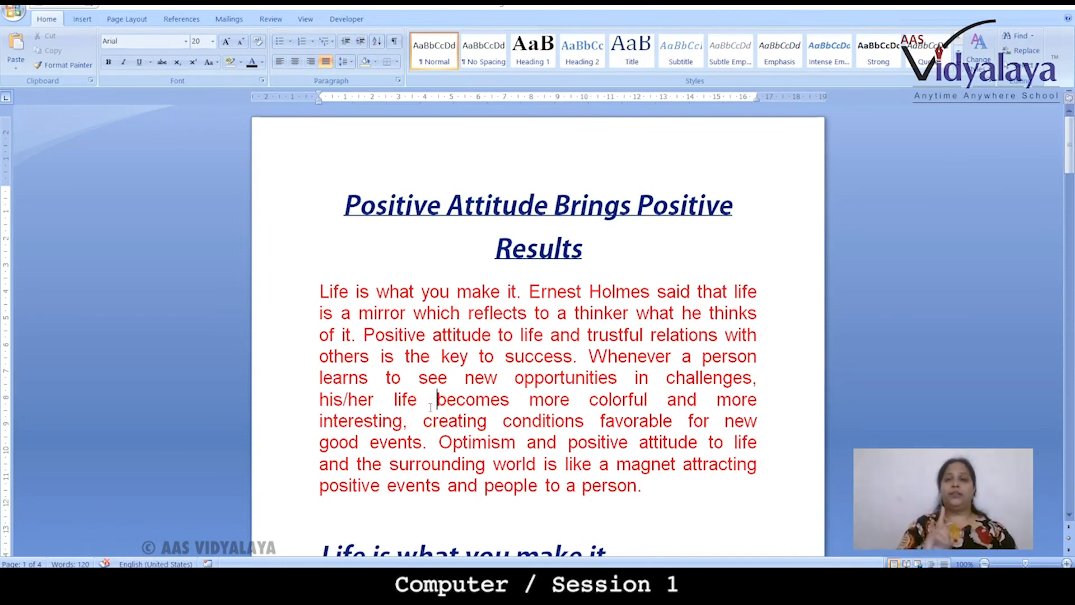